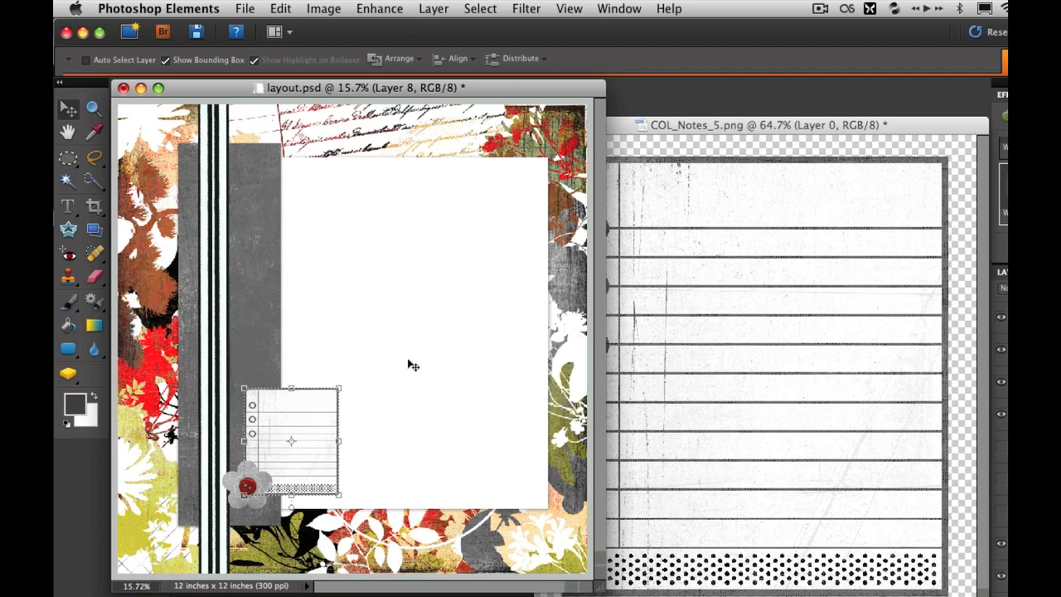
Add the text "Page Title" on the white area above the notepad and set its size to 72 pt
left_click(68, 206)
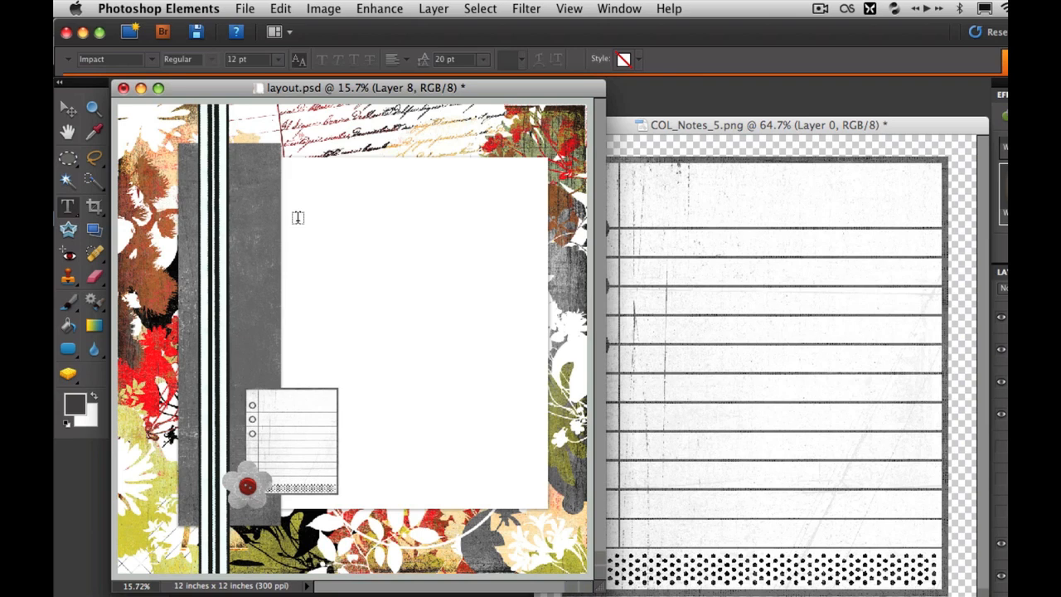
left_click(296, 362)
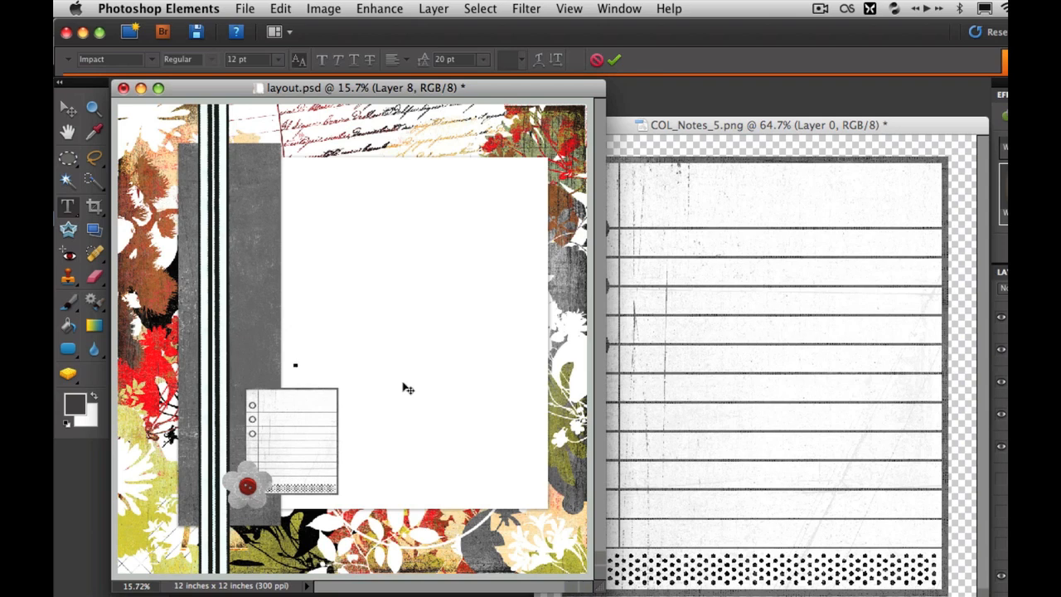
type("asd")
left_click(305, 362)
left_click_drag(293, 362, 334, 363)
left_click(282, 64)
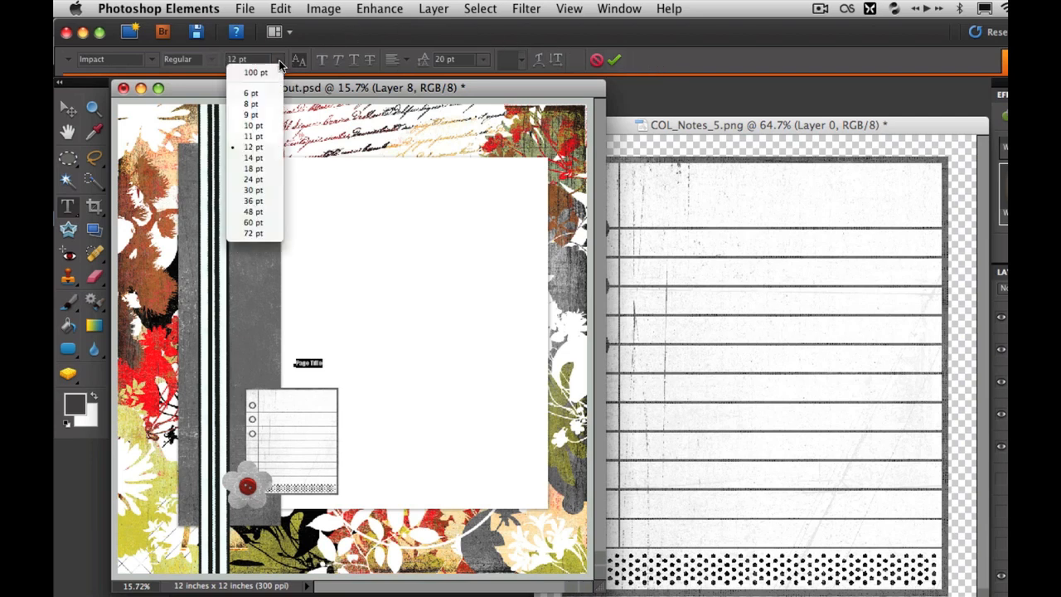
left_click(254, 234)
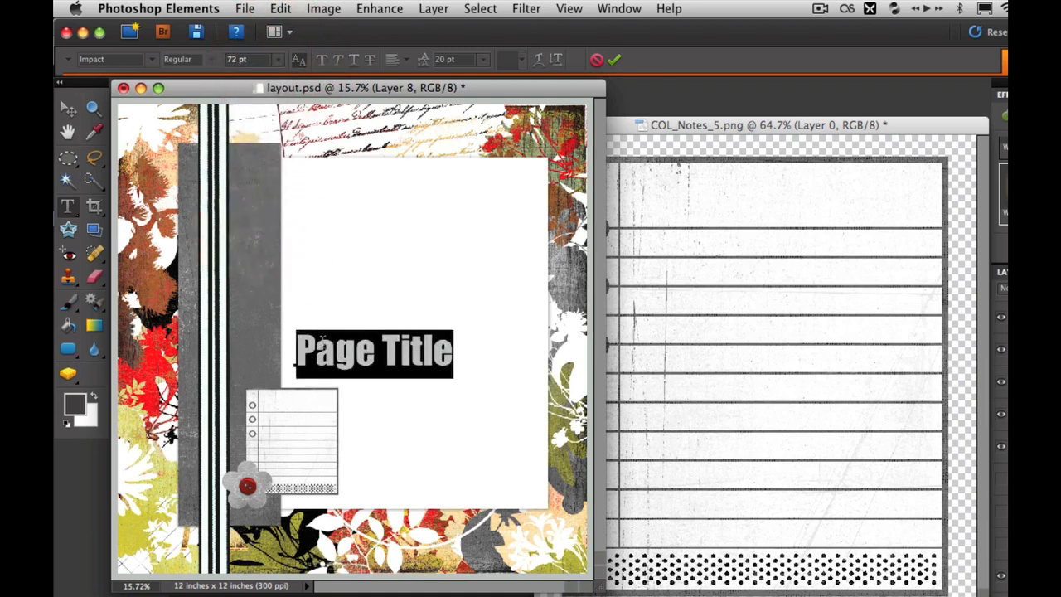
Set the whole page title's font size to the custom value of 90 pt
left_click(316, 353)
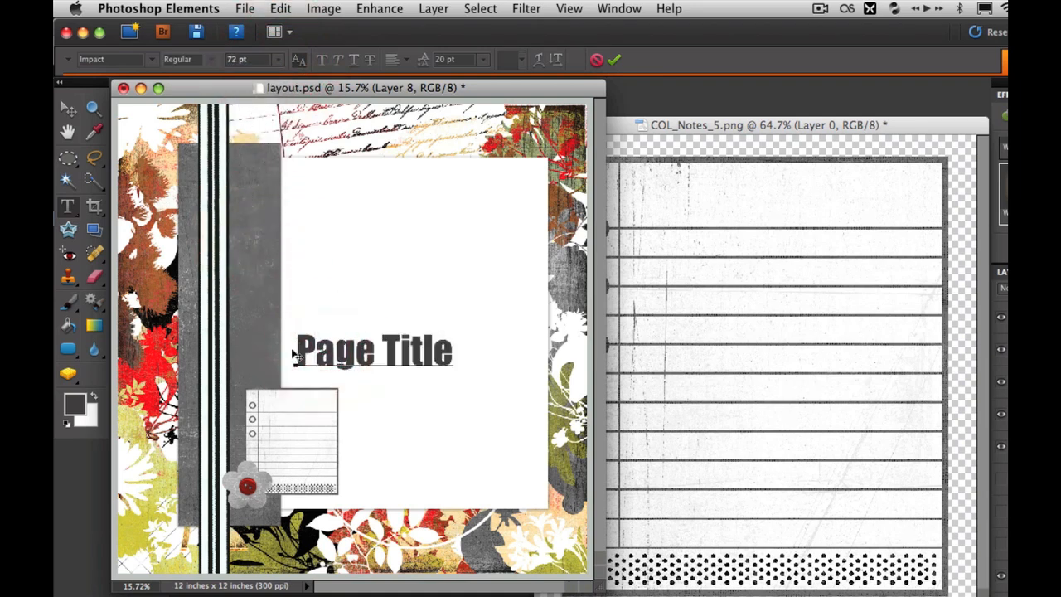
left_click_drag(296, 350, 462, 348)
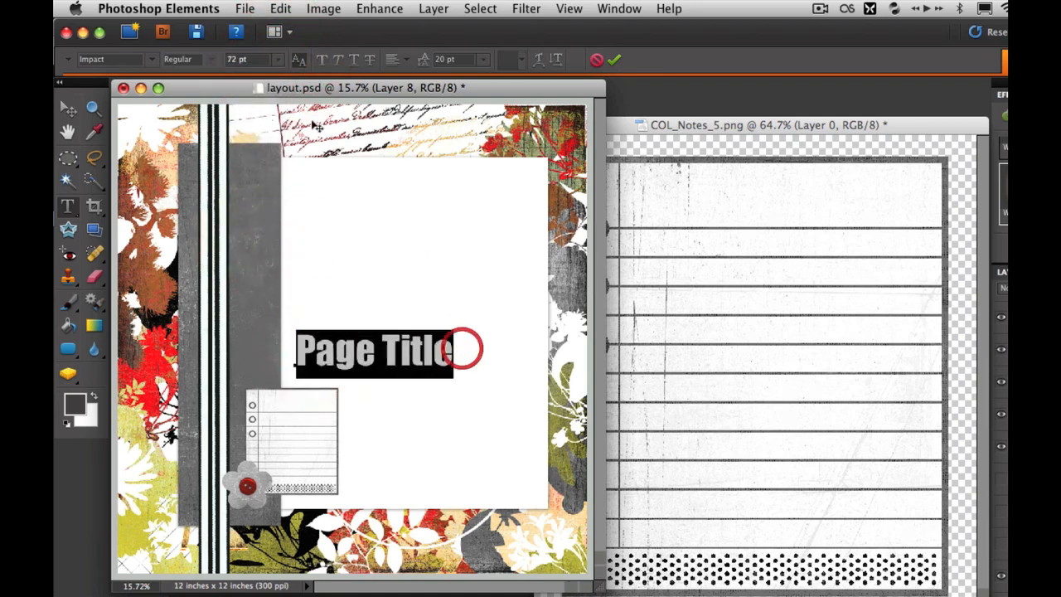
left_click(279, 59)
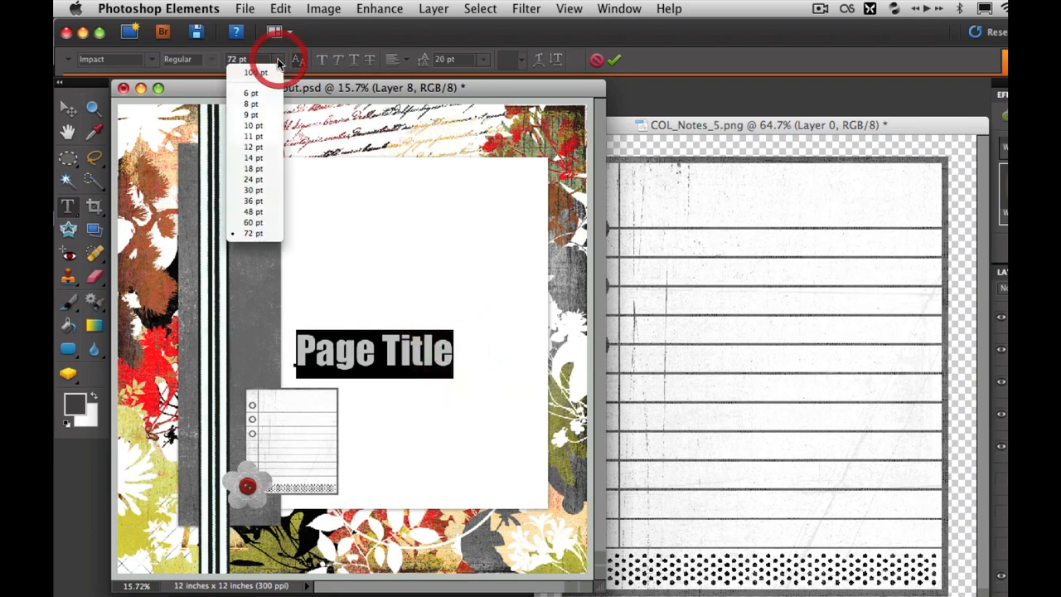
left_click(250, 232)
left_click(229, 60)
left_click_drag(230, 60, 222, 61)
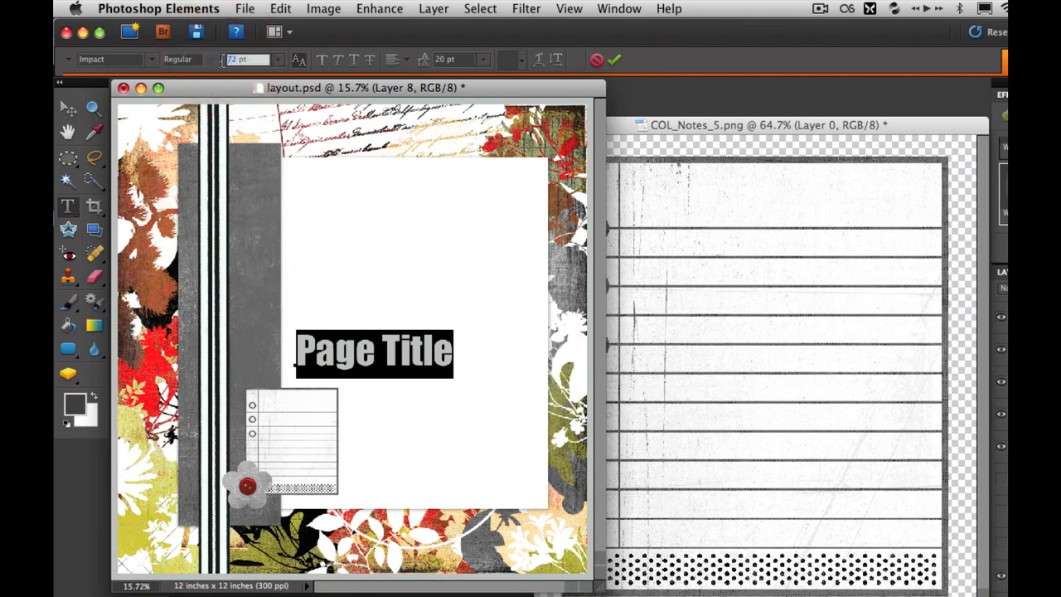
type("90")
key("Return")
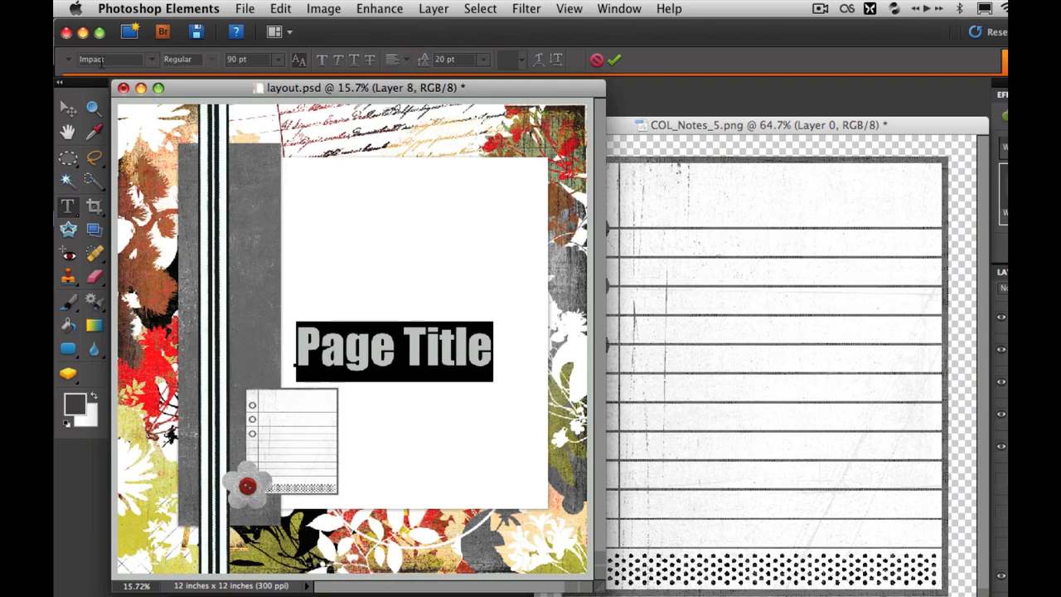
Change the page title's font to Helvetica Neue in the Light style
left_click(151, 63)
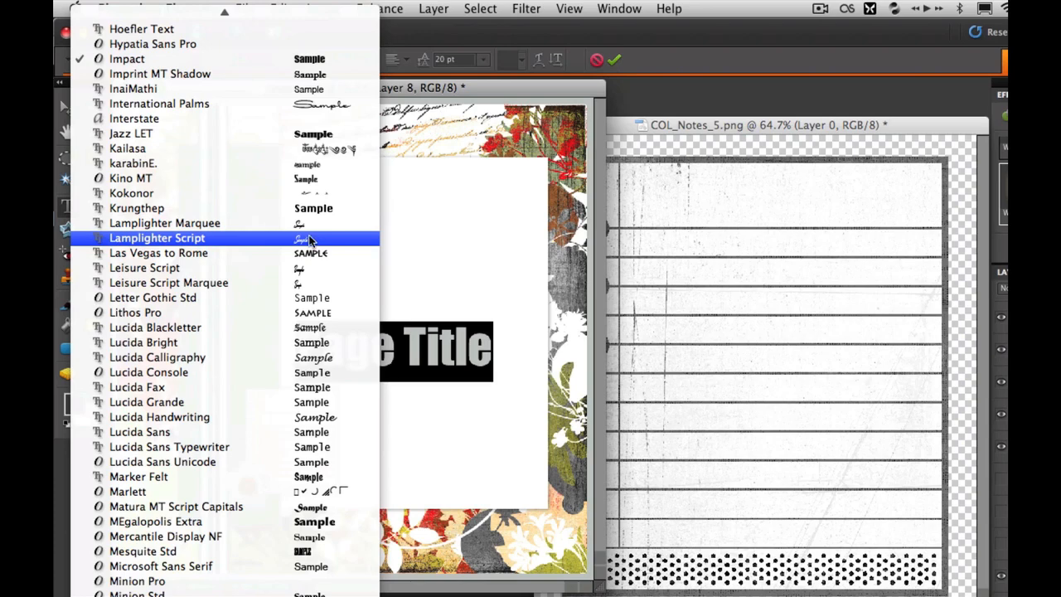
mouse_move(258, 8)
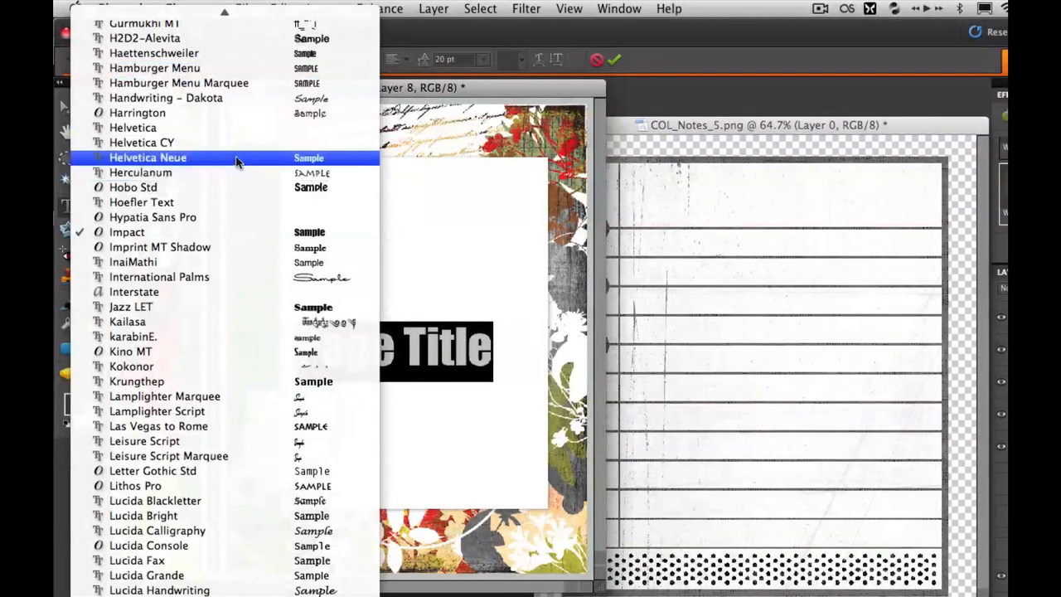
left_click(237, 159)
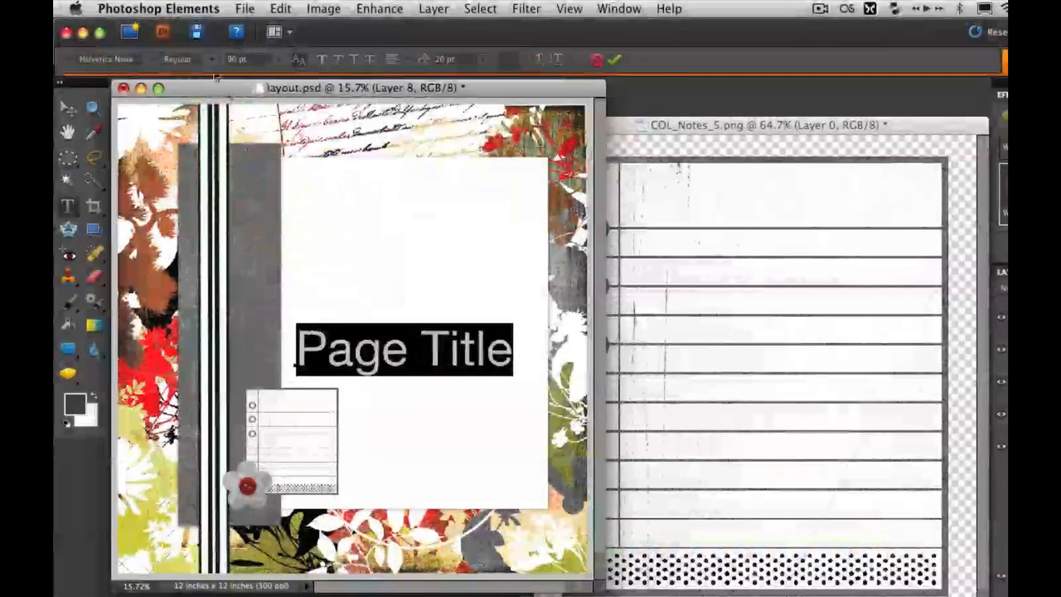
left_click(211, 64)
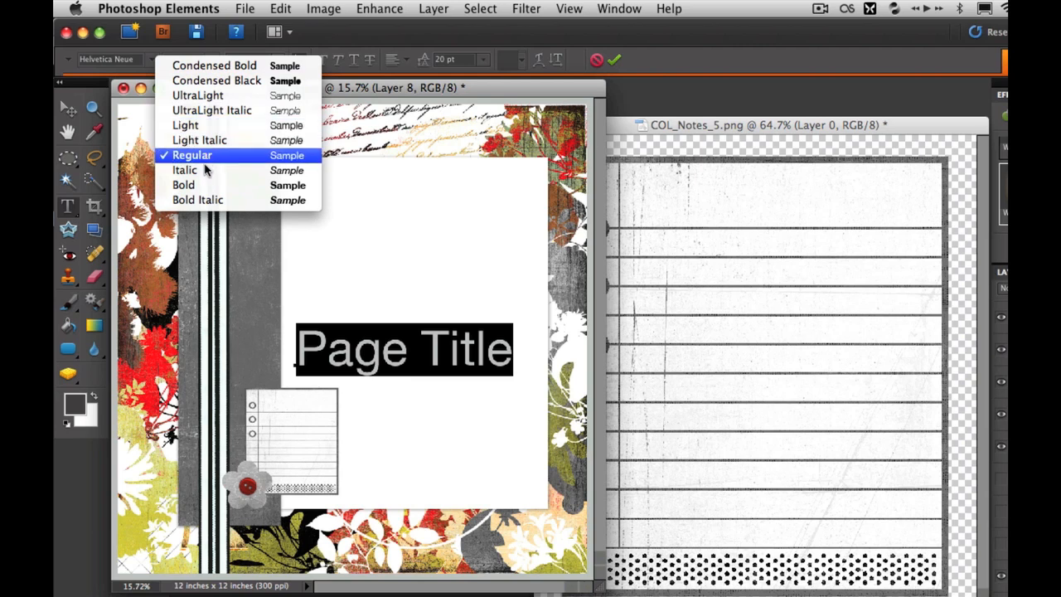
left_click(209, 125)
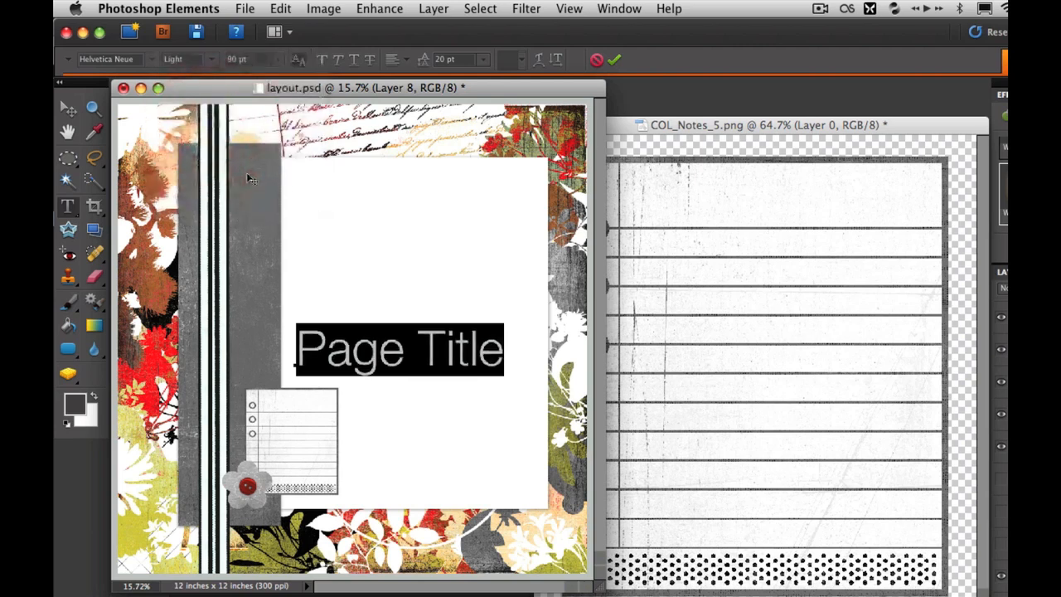
Change the title's capitals to lowercase so it reads "page title", commit it, and nudge it slightly left and down
left_click(307, 349)
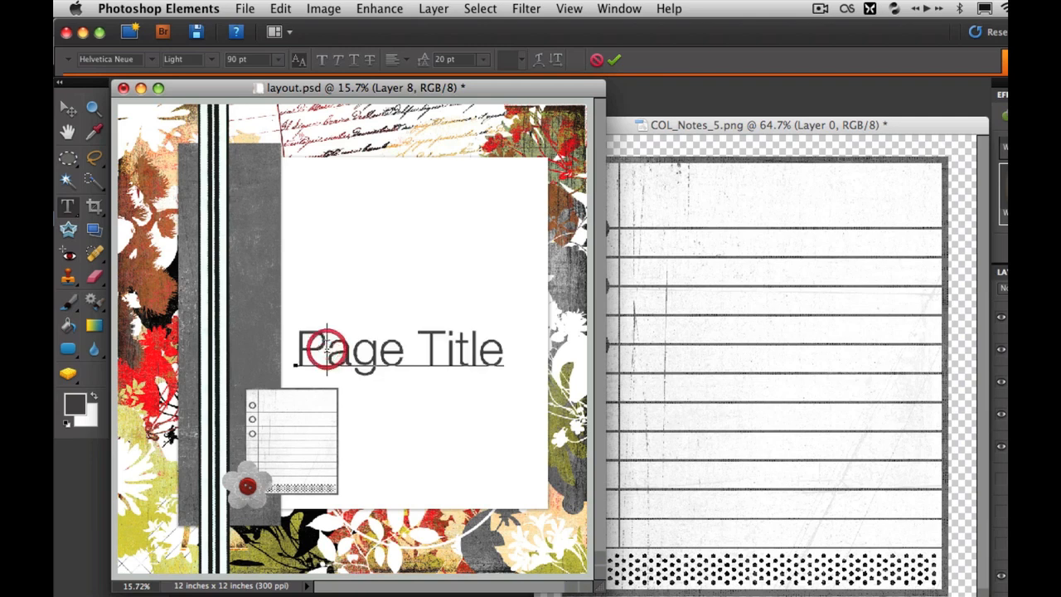
key("Delete")
type("p")
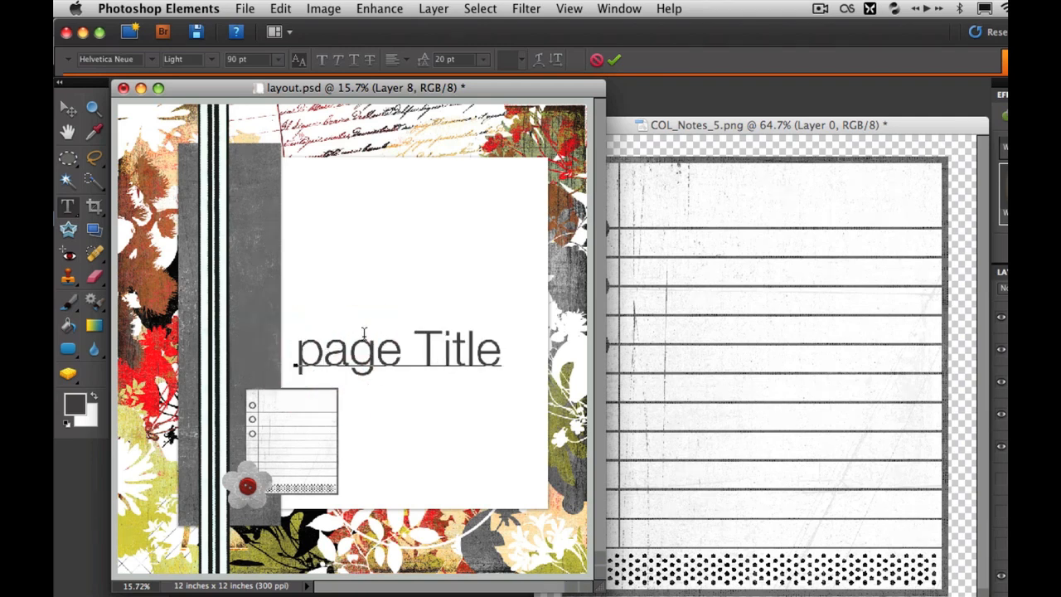
left_click(424, 353)
key("Delete")
type("t")
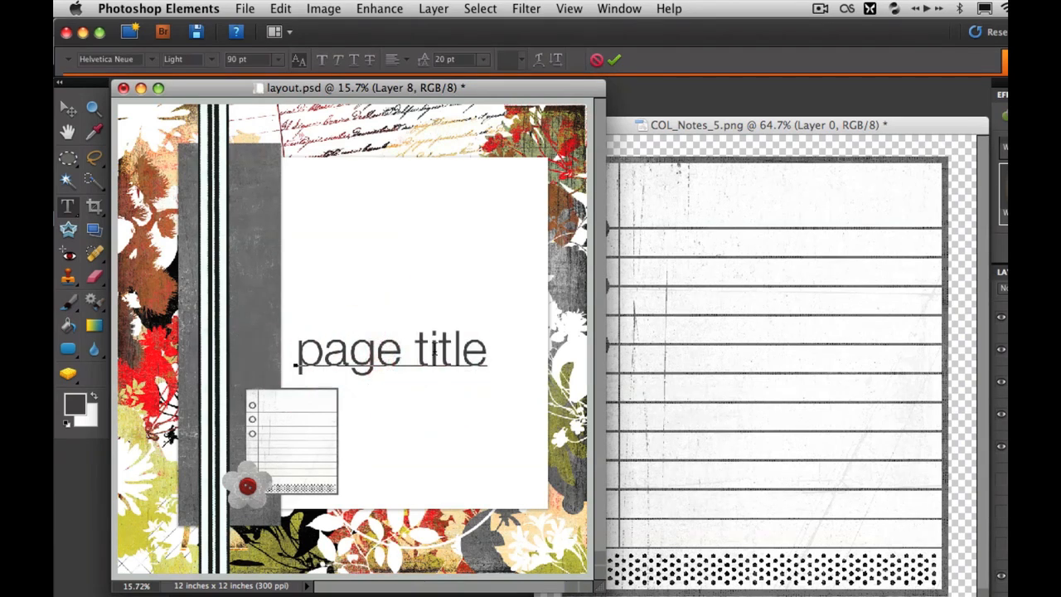
left_click(448, 358)
left_click(614, 61)
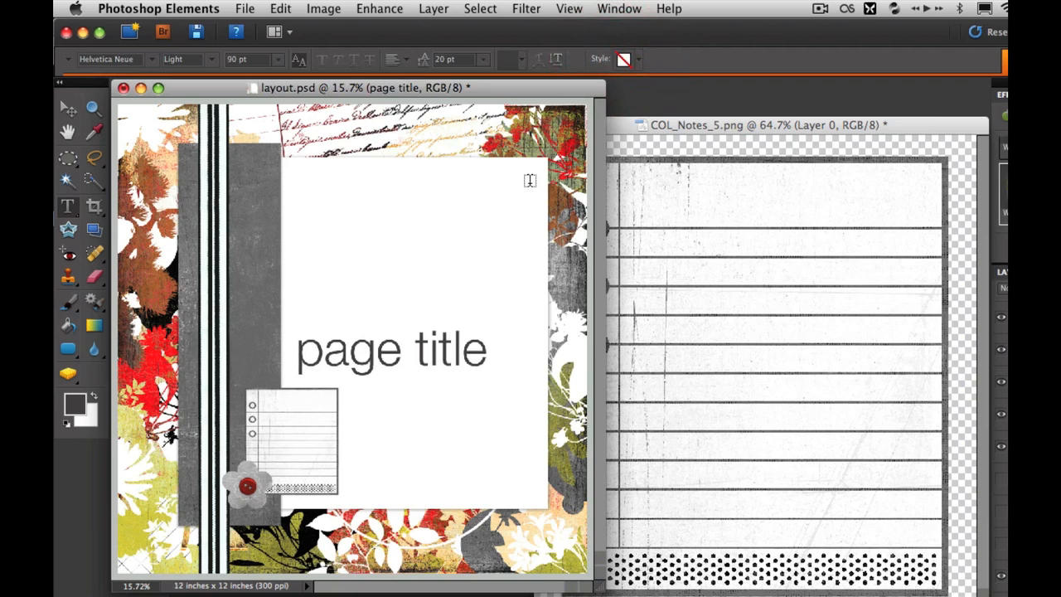
left_click(69, 109)
mouse_move(362, 361)
left_mouse_down()
mouse_move(349, 204)
mouse_move(417, 190)
mouse_move(357, 363)
left_mouse_up()
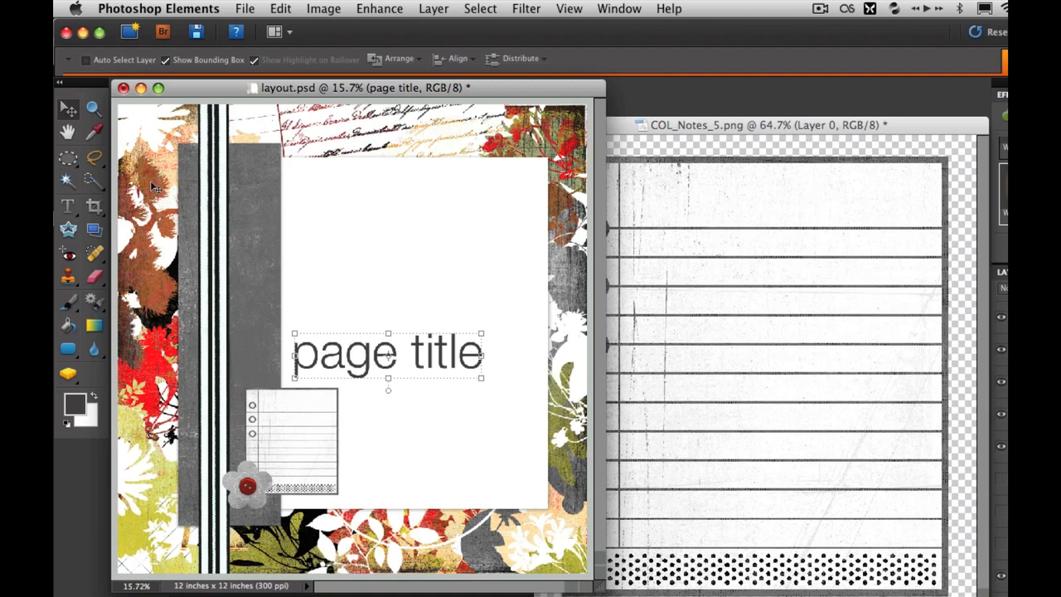
Draw a narrow paragraph text box below the title, beside the notepad, with the text size set to 12 pt
left_click(68, 205)
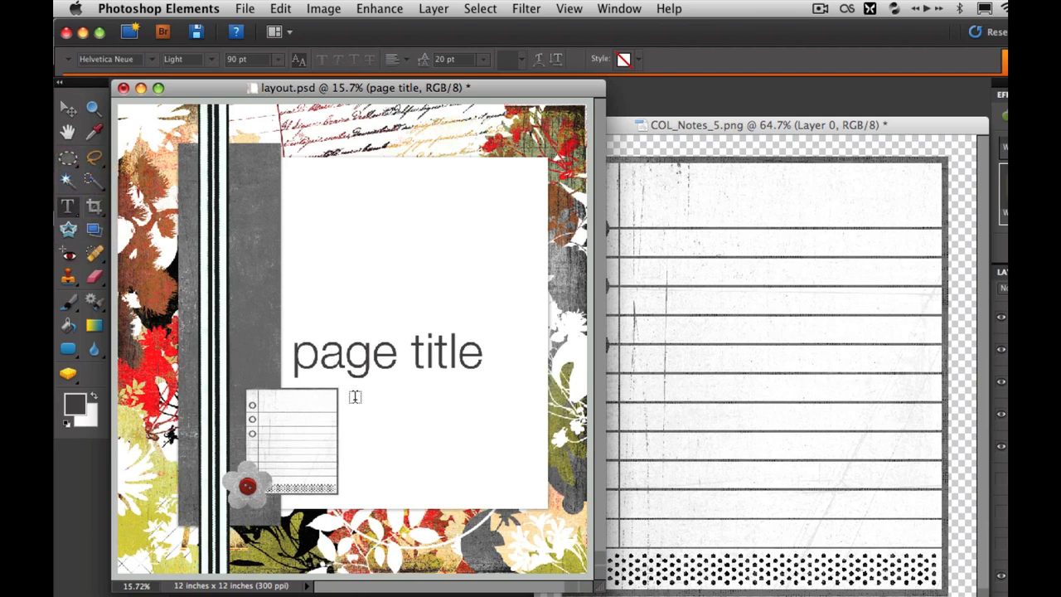
left_click_drag(350, 387, 407, 476)
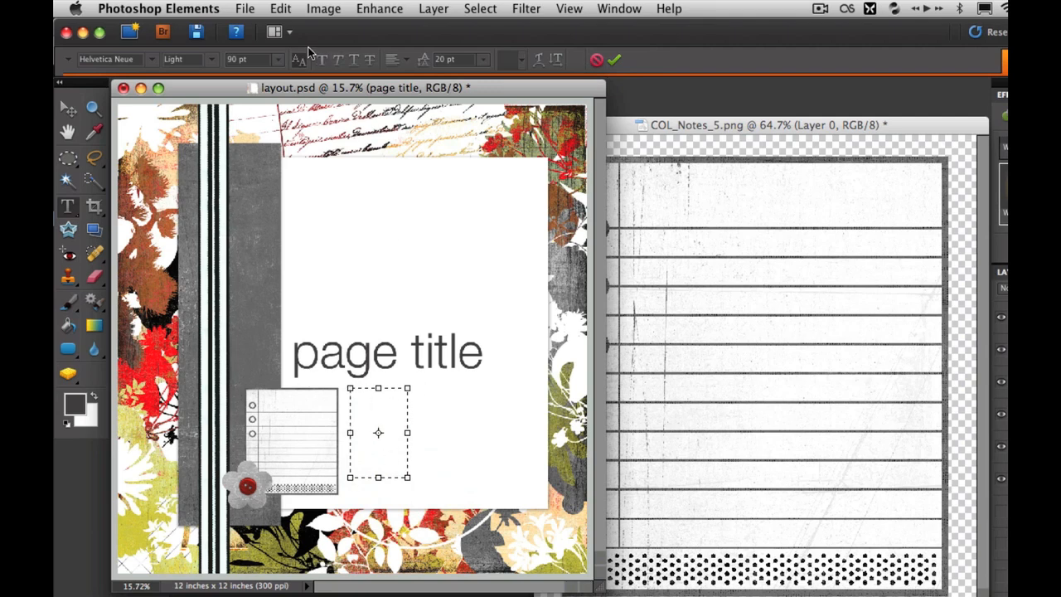
left_click(280, 63)
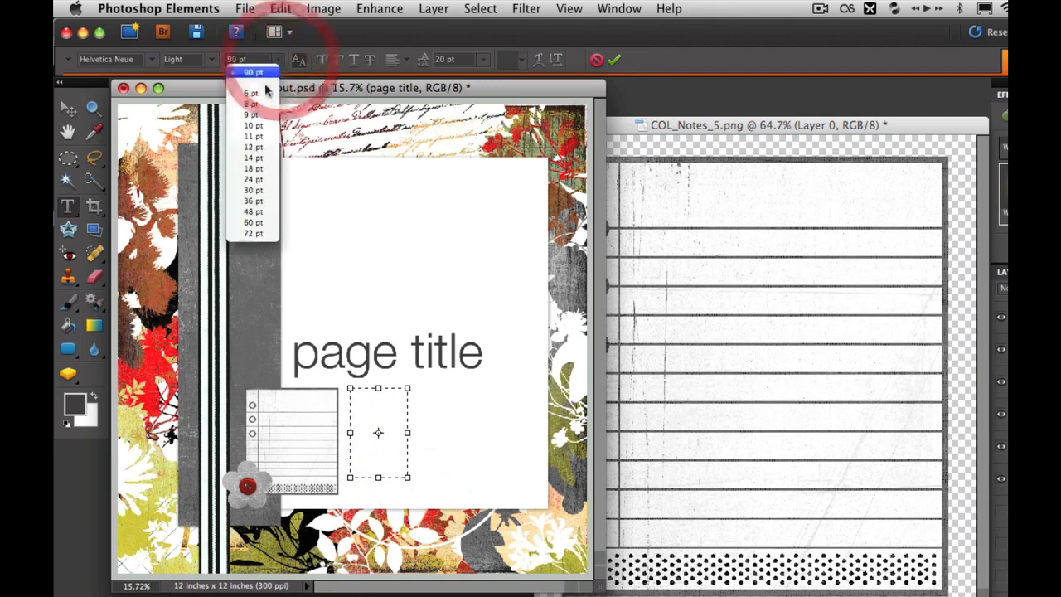
left_click(254, 141)
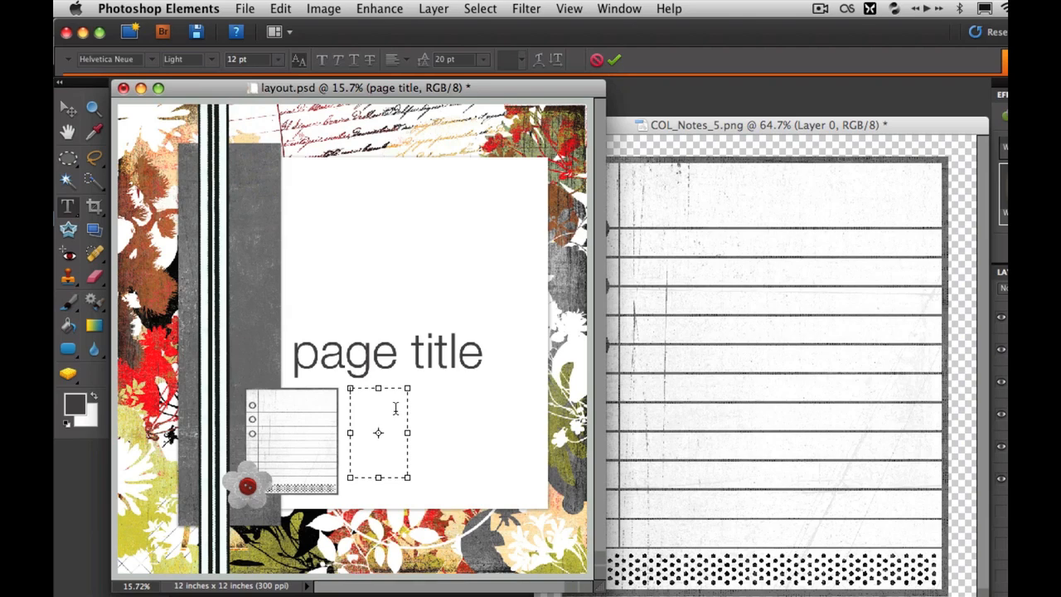
Paste the copied journaling paragraph beginning "This is where you can type in some journaling" into the text box and commit it
key("super+equal")
key("super+equal")
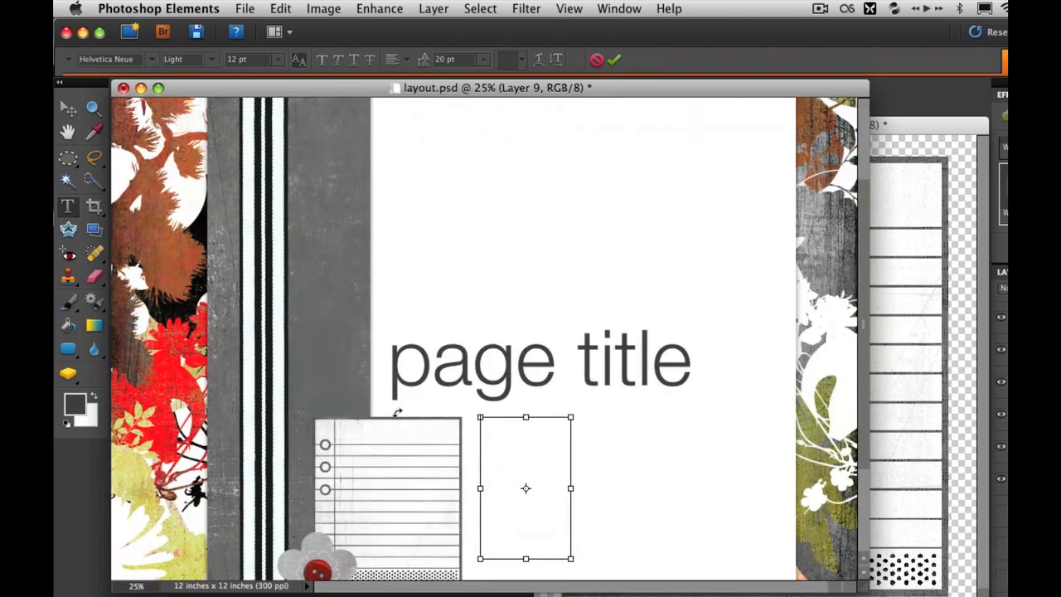
scroll(400, 416, "down", 5)
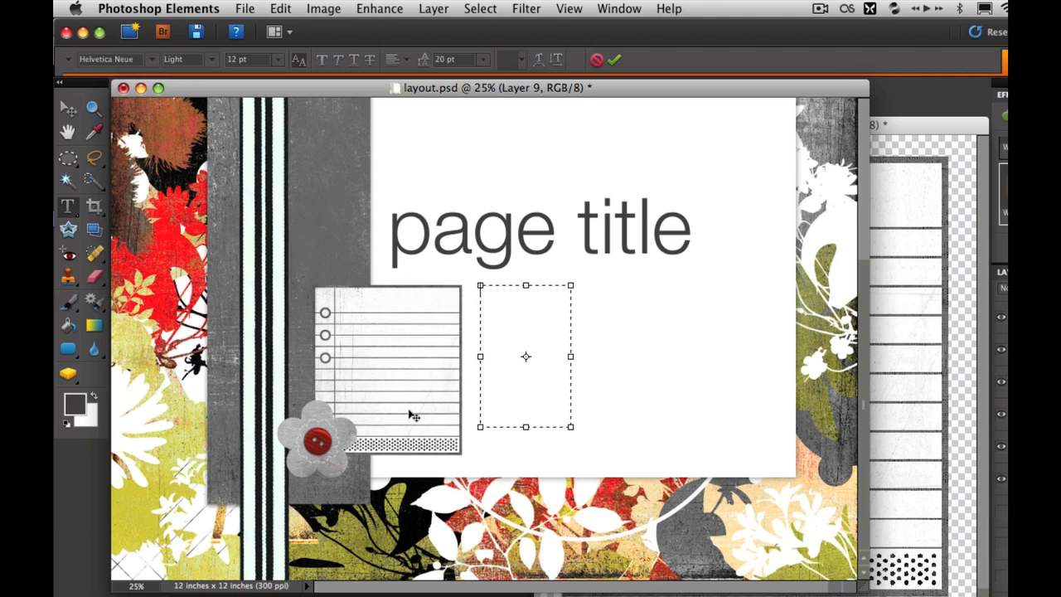
type("This is where you can type in some journaling about the photos on your layout, describe the people in the photos, and tell a story.")
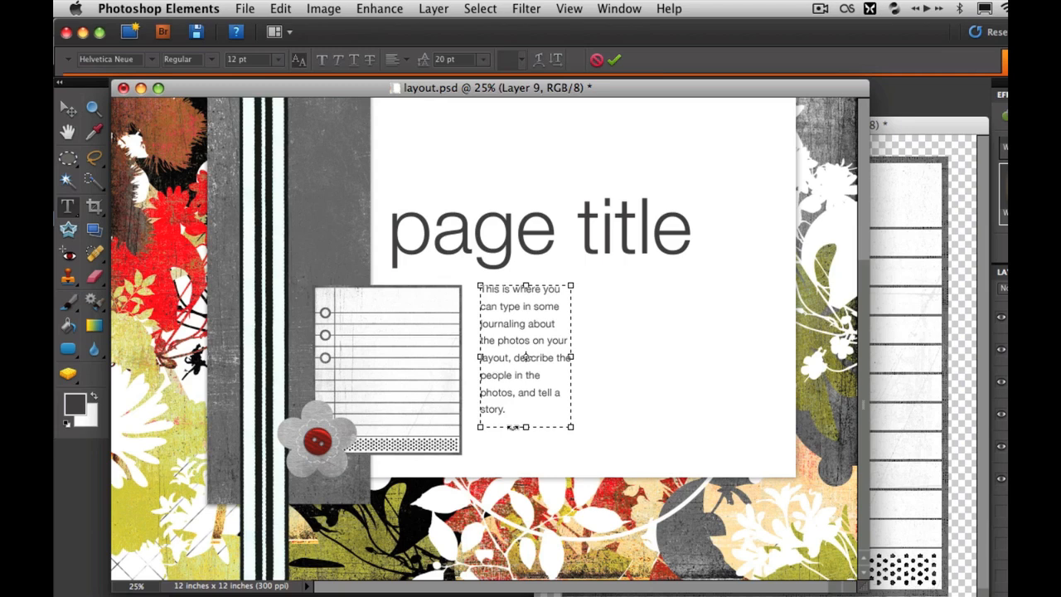
left_click(614, 62)
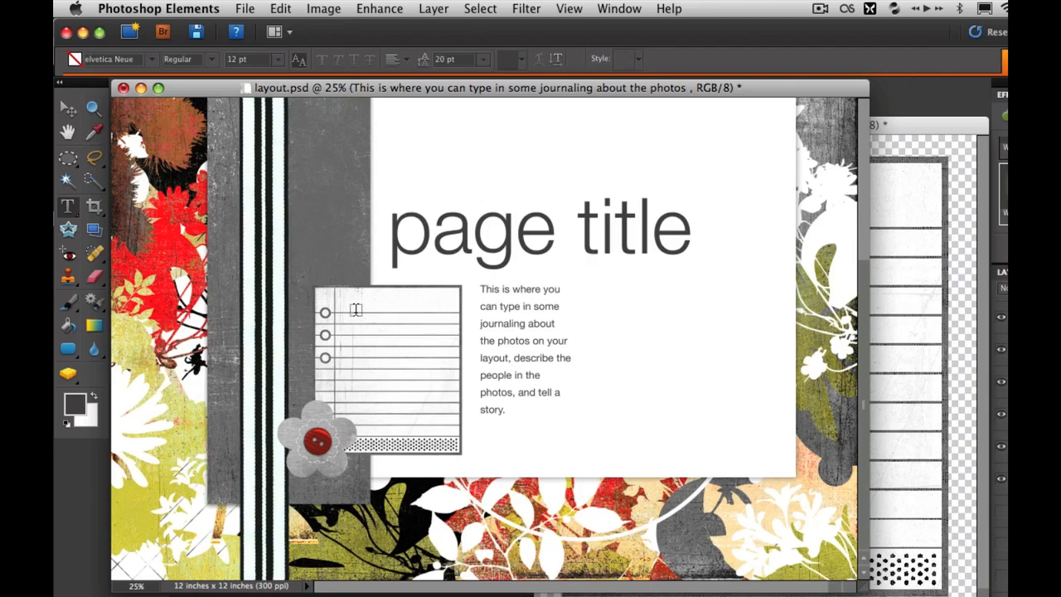
Draw a paragraph text box over the notepad's lined area and enter "Ten things I love about you:"
key("super+equal")
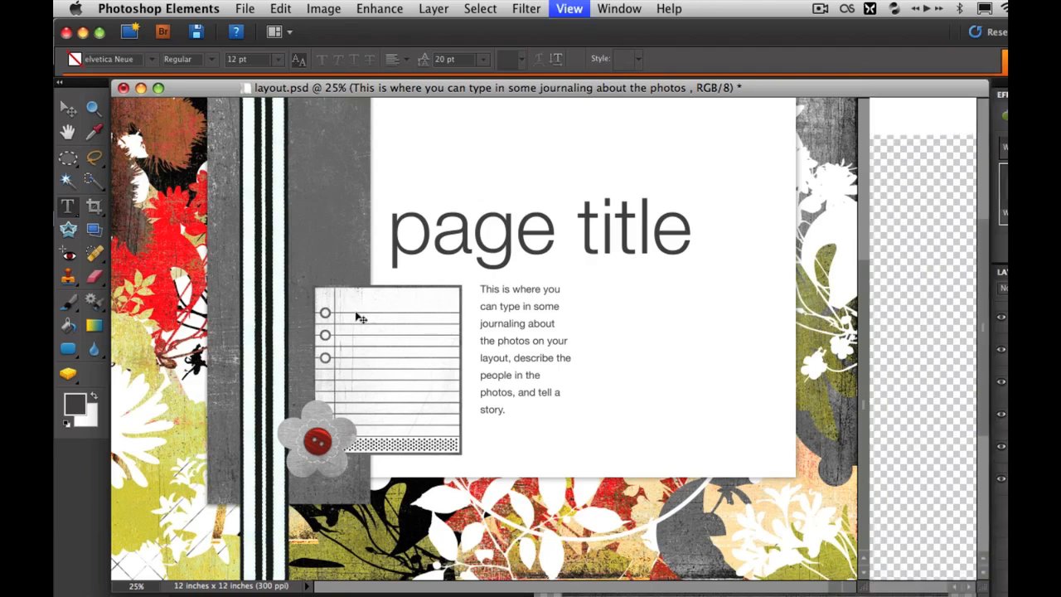
key("super+equal")
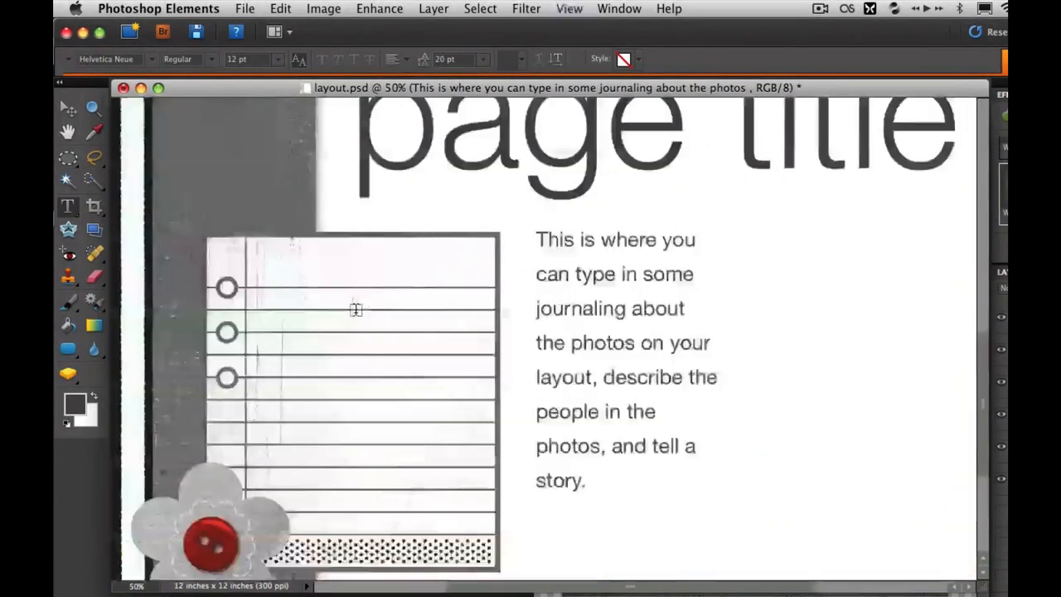
scroll(355, 310, "down", 3)
left_click_drag(255, 174, 486, 384)
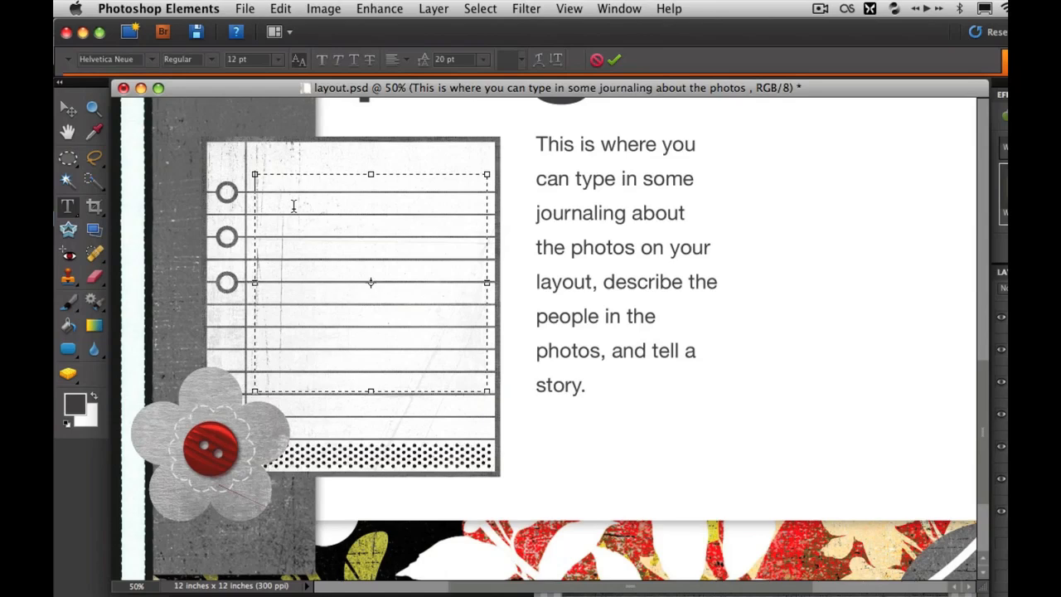
type("Ten things I love about you.")
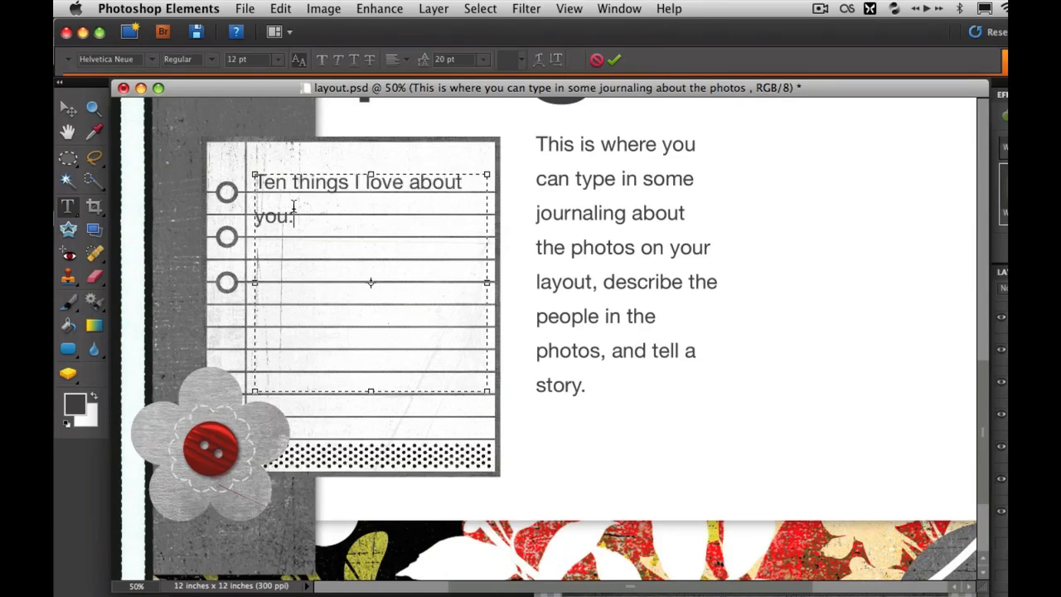
Select all the text on the notepad and reduce its size to 9 pt
key("super+a")
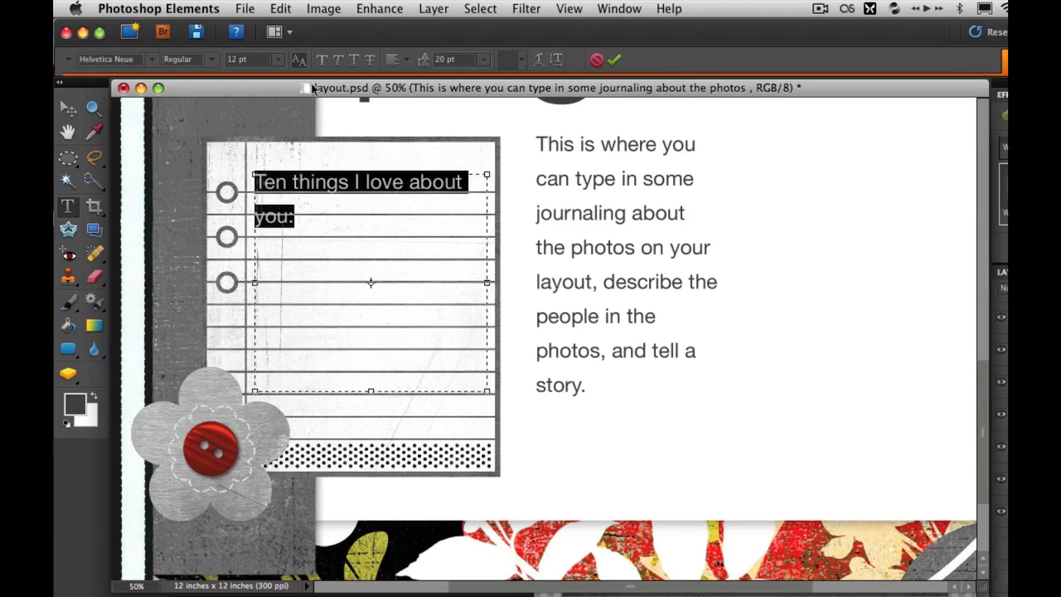
left_click(280, 62)
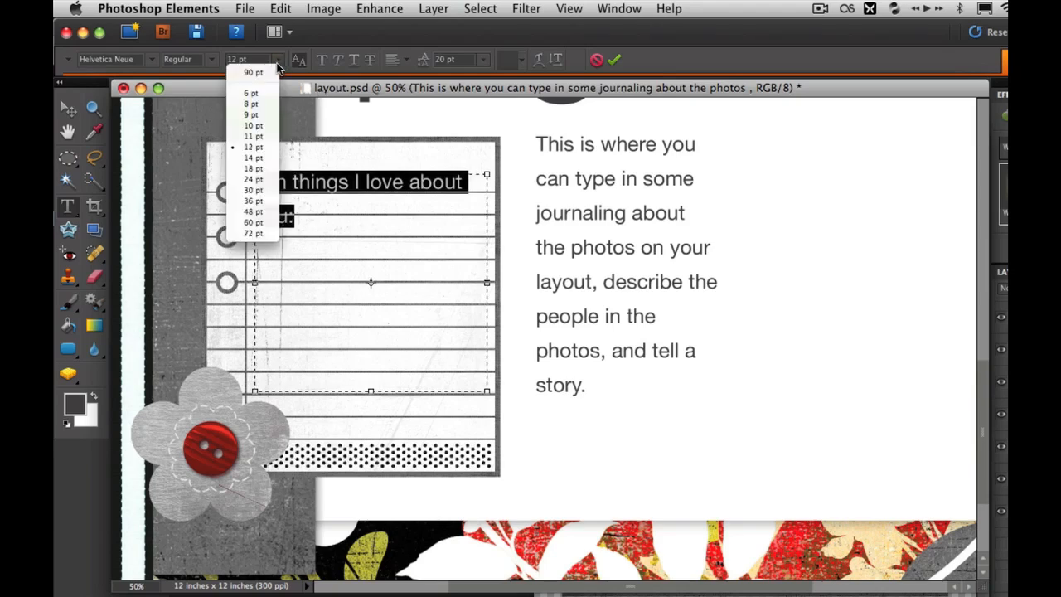
left_click(263, 124)
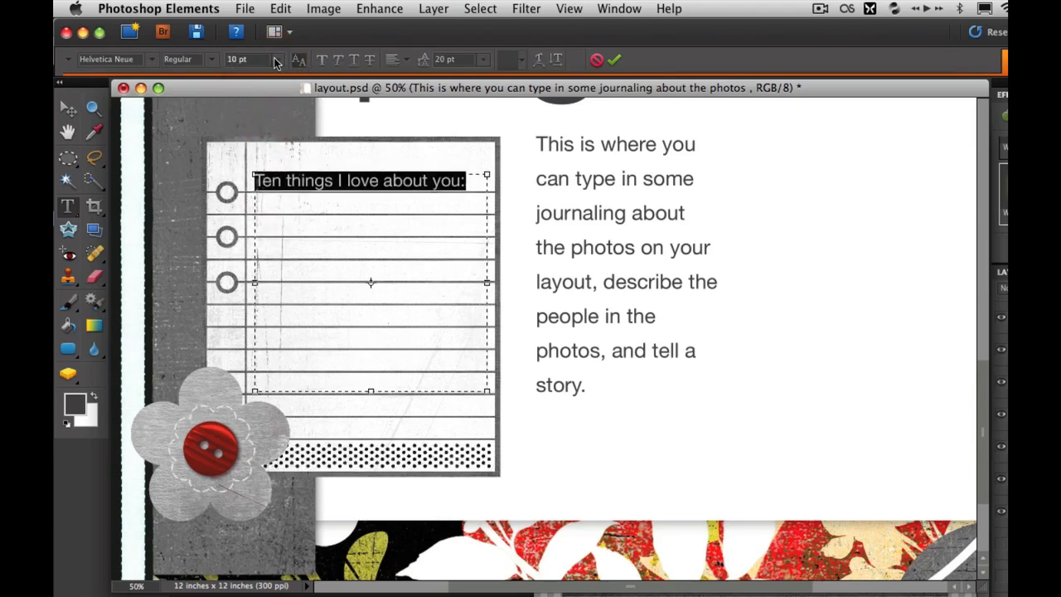
left_click(279, 60)
left_click(253, 115)
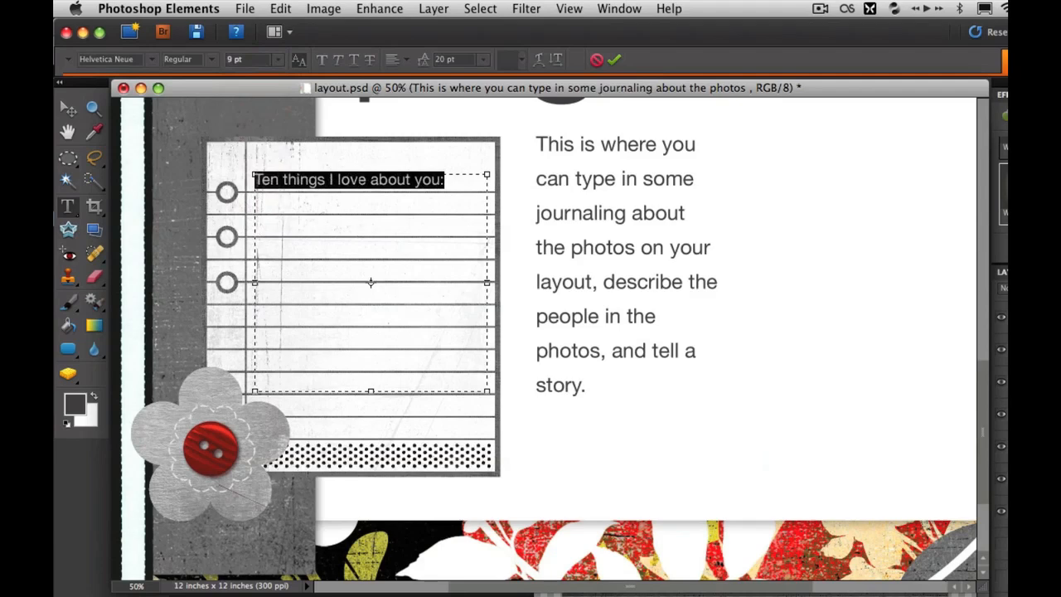
Add three numbered lines below the notepad heading: "1. You're super funny", "2. You're kindness" and "3. You make me smile."
left_click(358, 181)
left_click(445, 182)
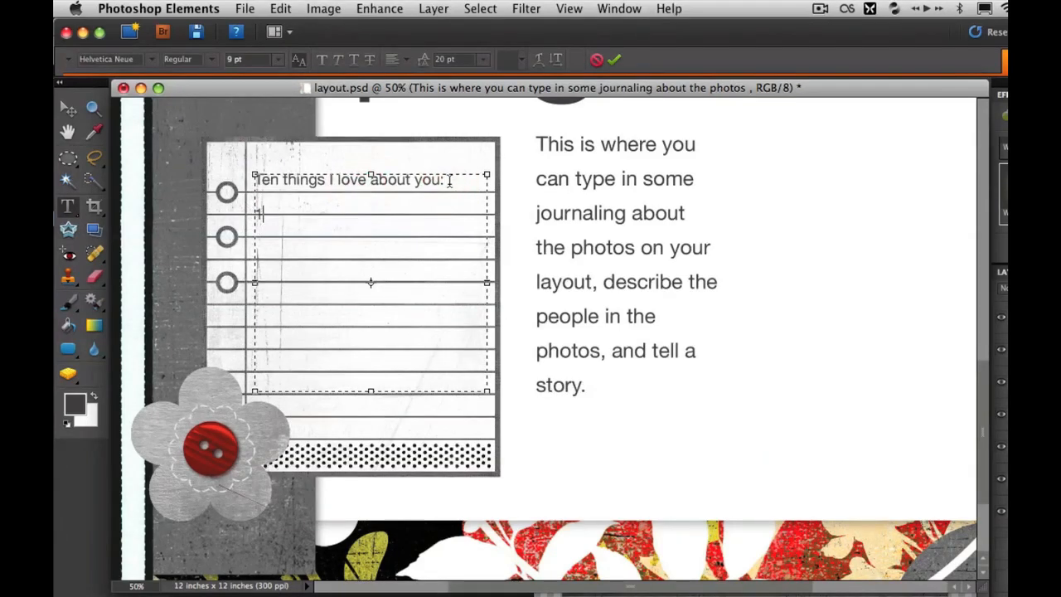
type("You're super fun")
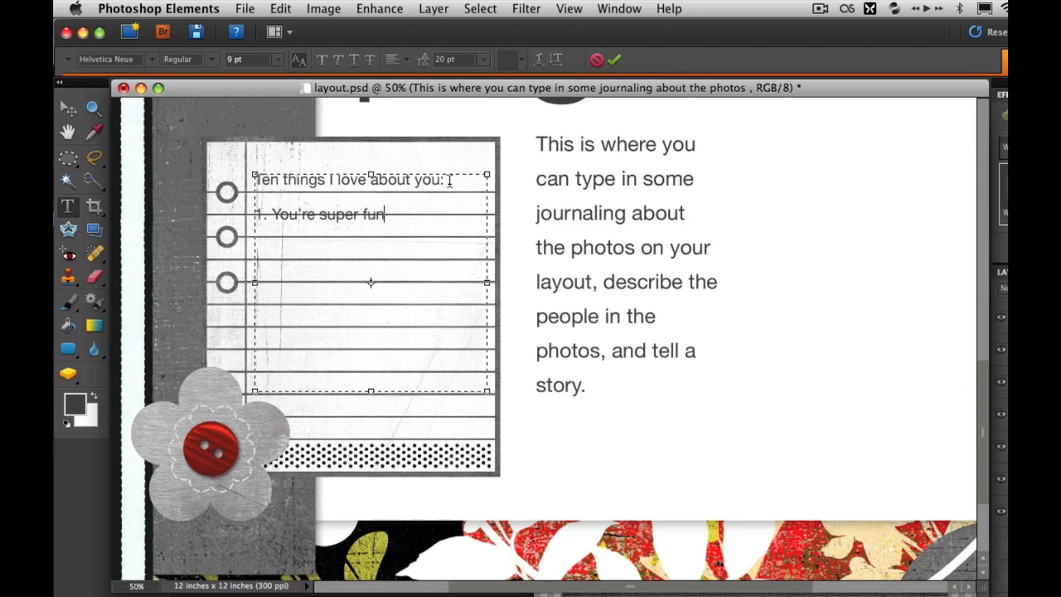
type("ny2.")
type(" You're kindn ")
type("ess")
type("3.")
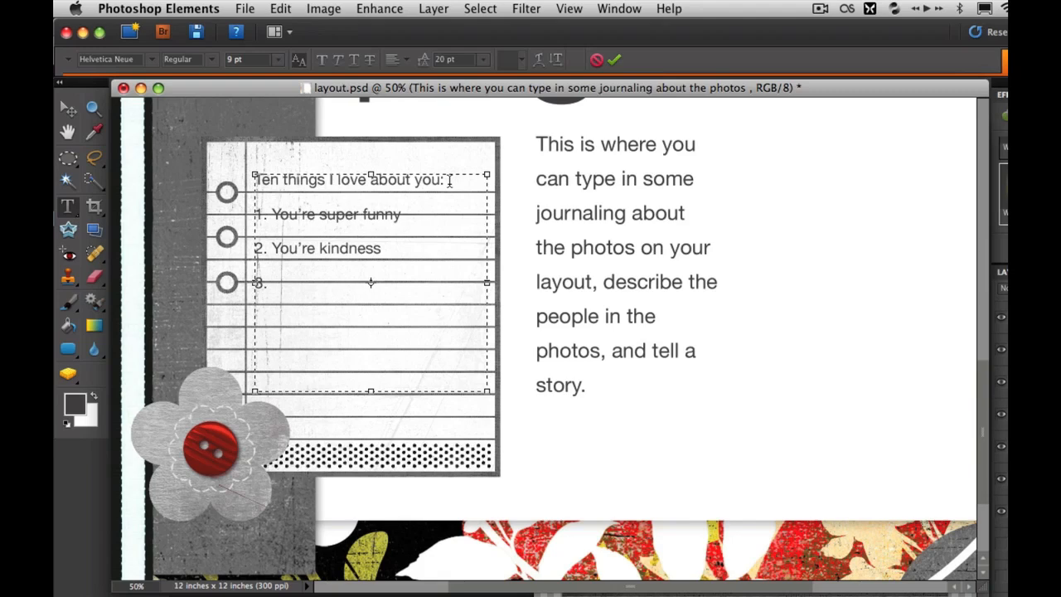
type("You make my")
type(" smile.")
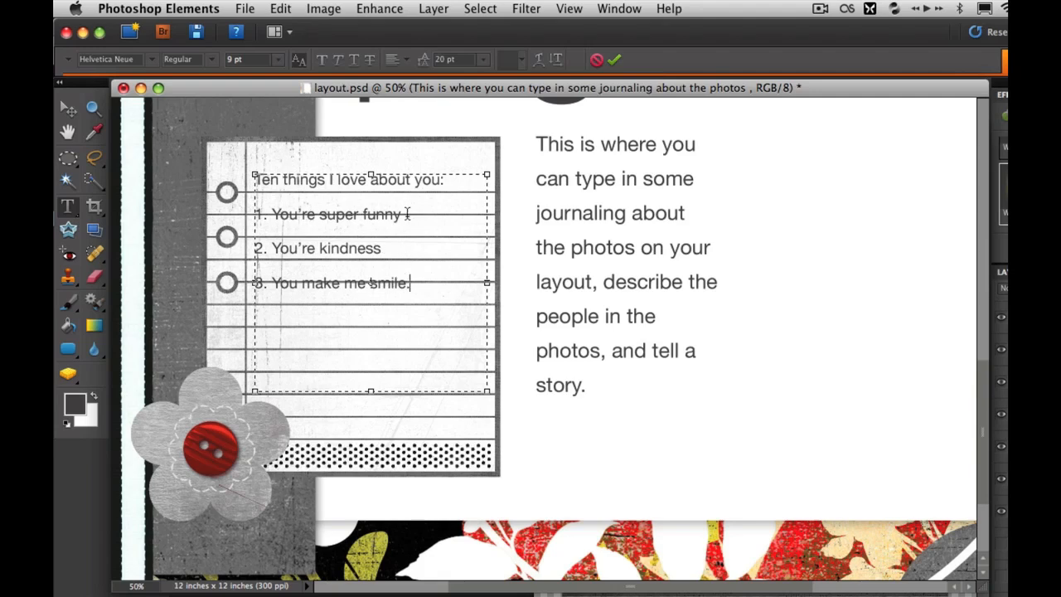
Select the notepad heading and all three list lines and reduce their leading to 14 pt
left_click_drag(410, 282, 249, 194)
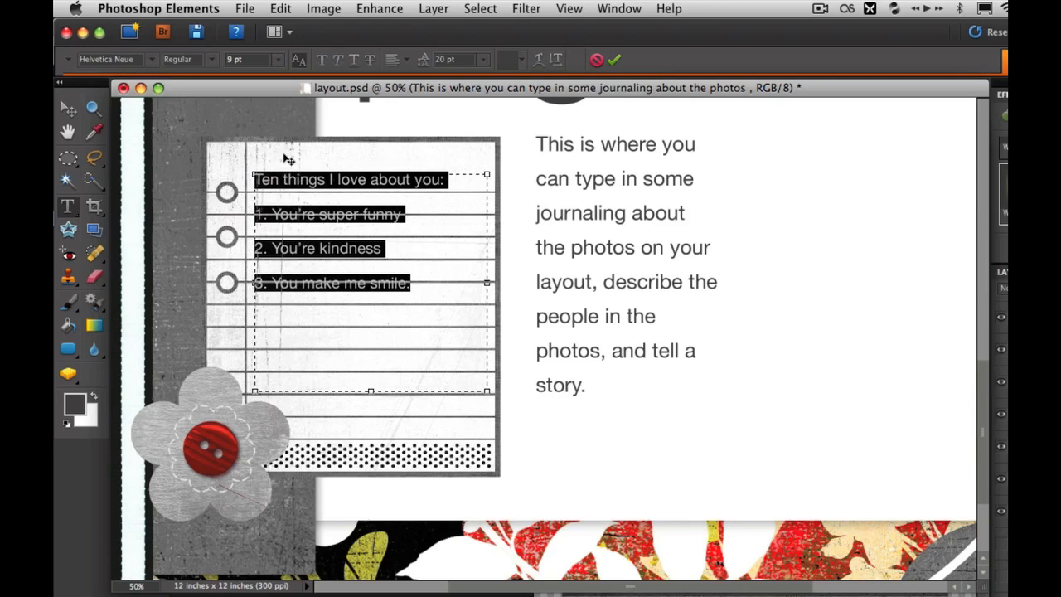
left_click(425, 62)
left_click_drag(425, 62, 421, 61)
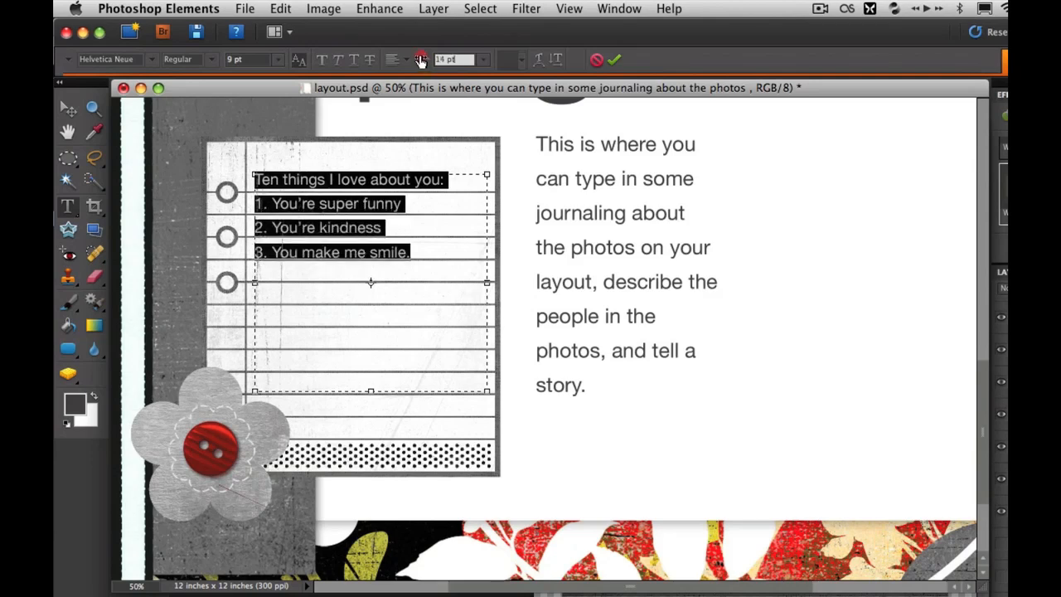
left_click_drag(421, 60, 421, 60)
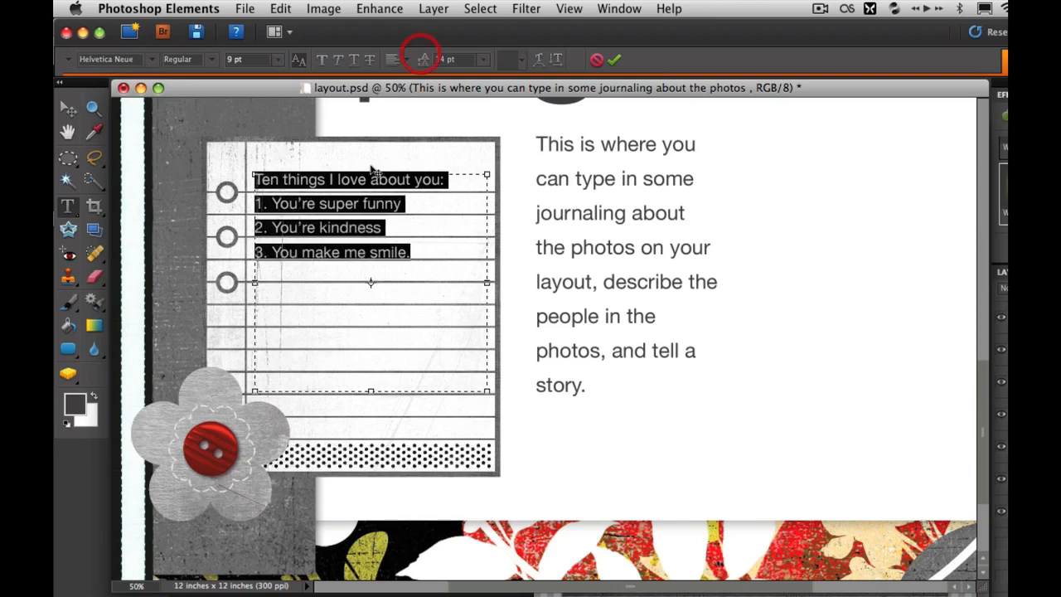
left_click(369, 192)
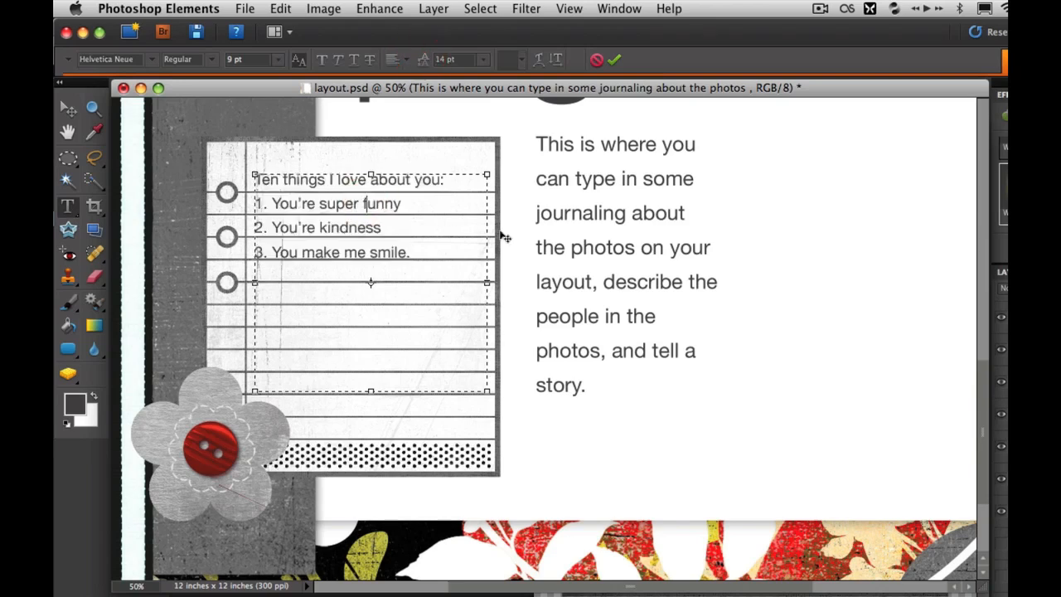
Reselect all the notepad text, try a 12 pt leading, and set it to 13 pt to follow the ruled lines
left_click_drag(427, 253, 201, 156)
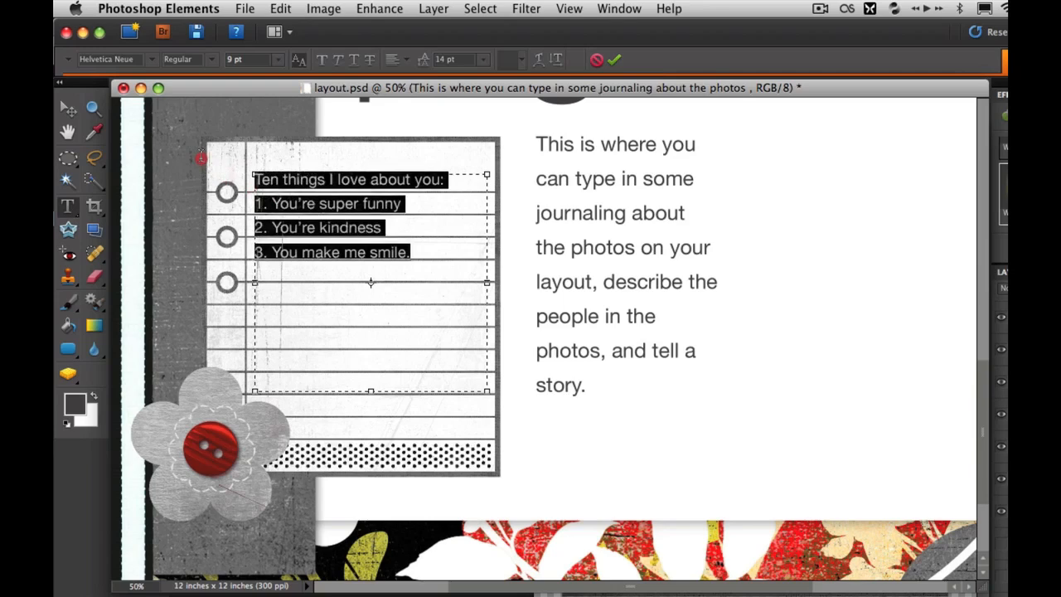
left_click(484, 59)
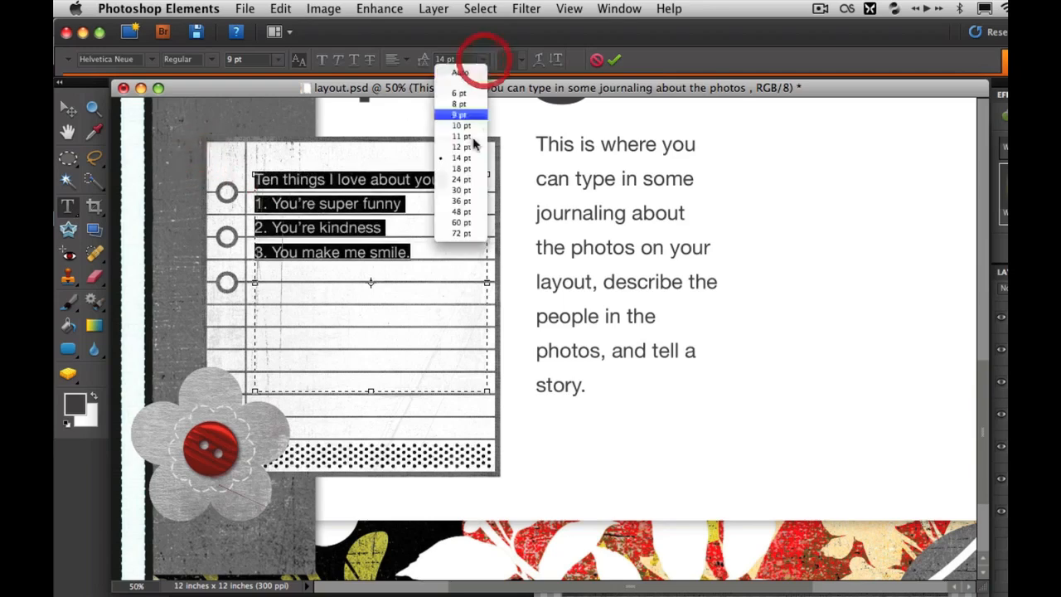
left_click(462, 147)
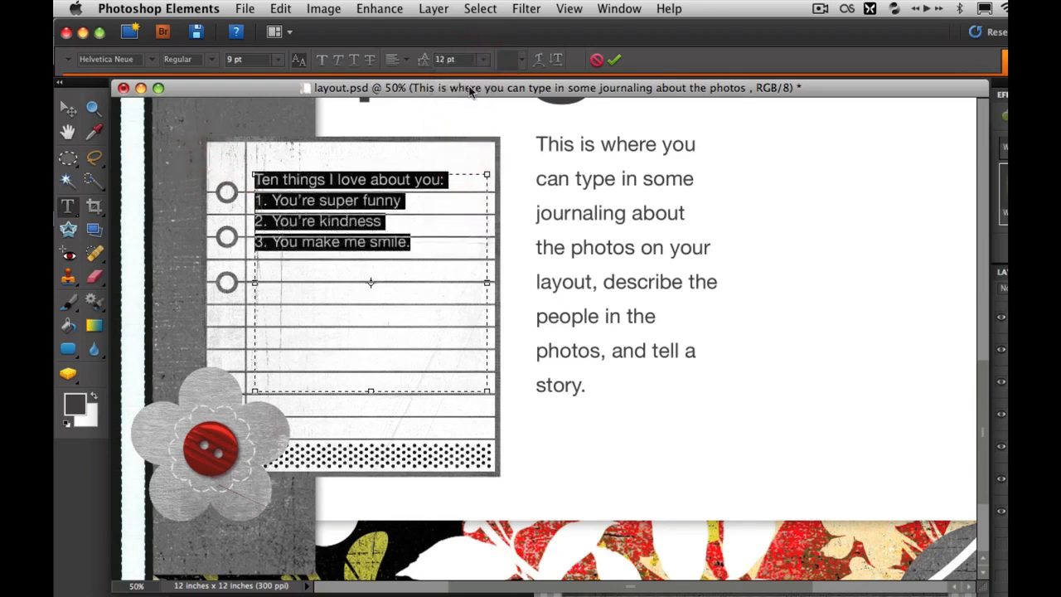
left_click(448, 60)
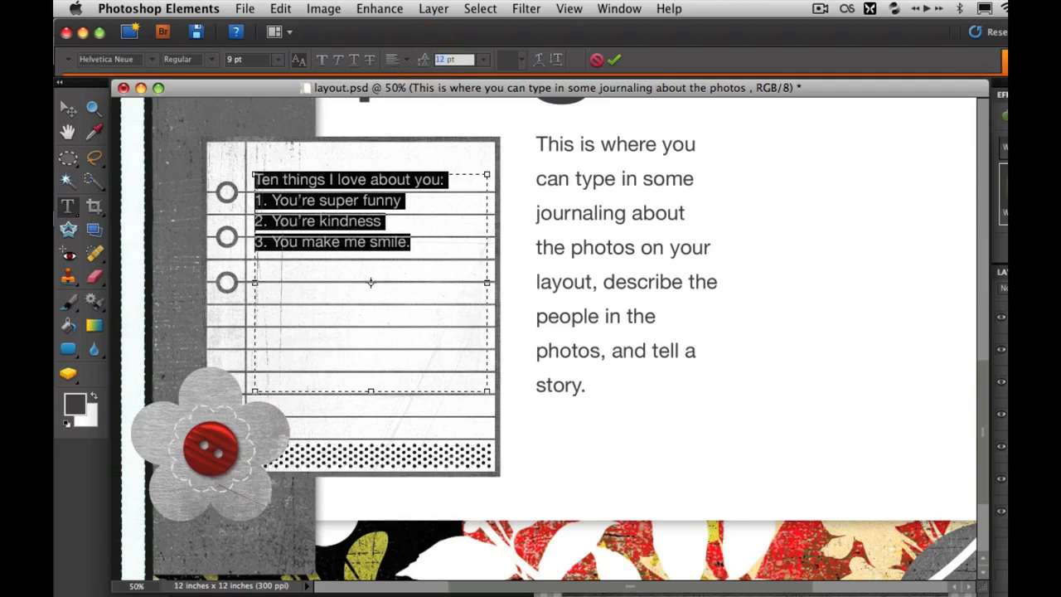
key("Up")
left_click(417, 207)
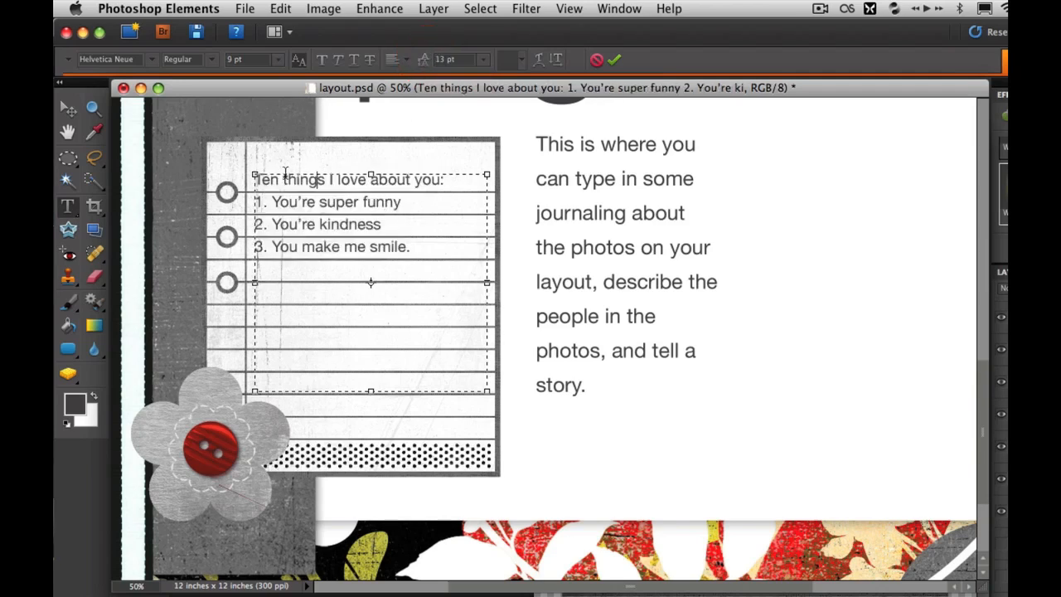
Select the heading line "Ten things I love about you:" on the notepad
left_click_drag(446, 180, 253, 176)
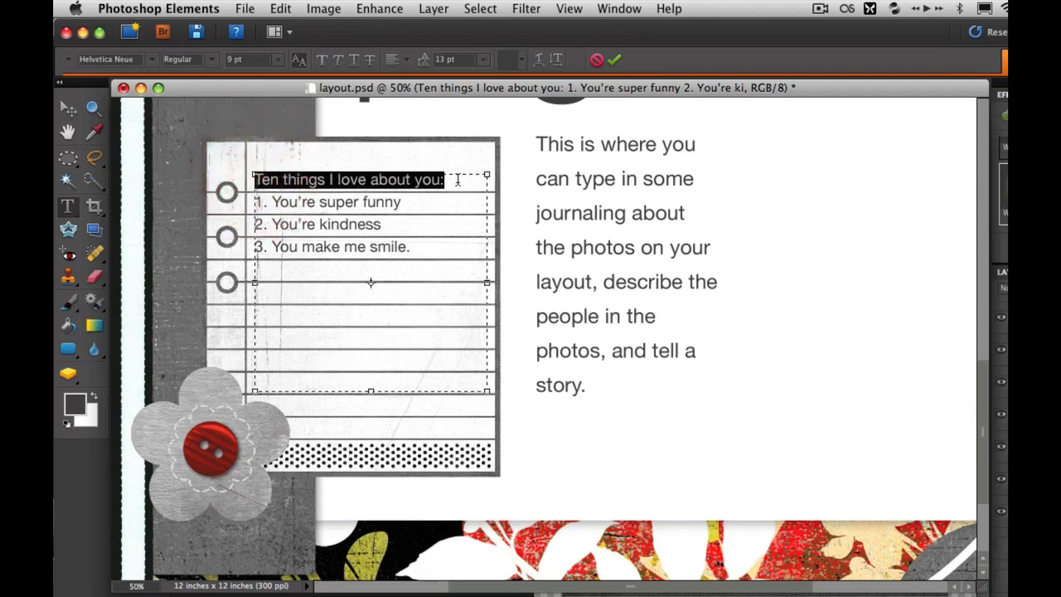